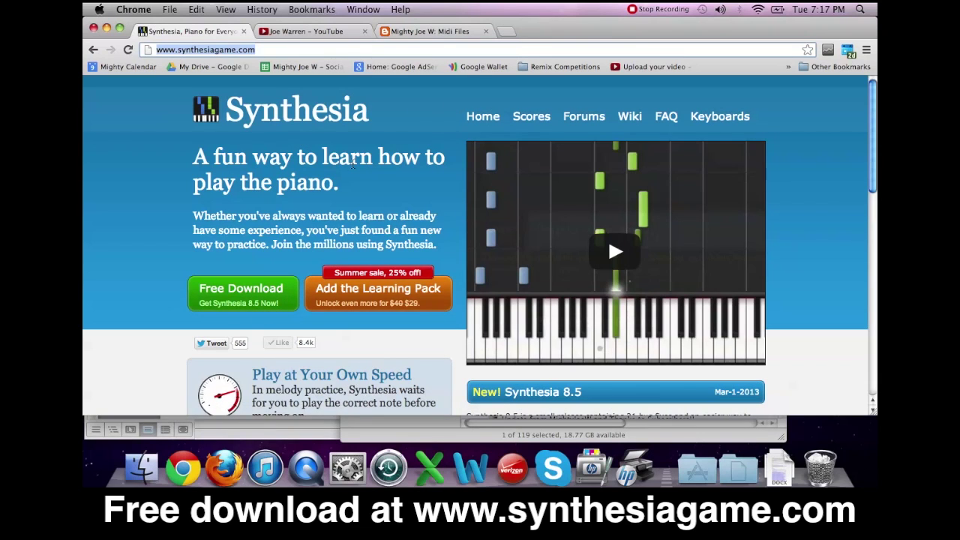
Slide all windows aside with F11 to reveal the desktop and its The Last of Us MIDI file
{"action": "key", "text": "F11"}
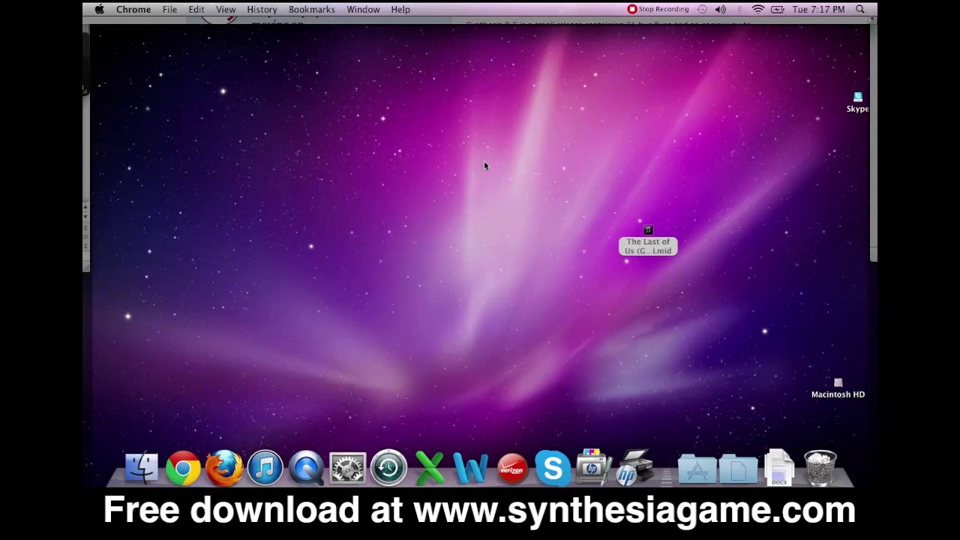
Open 'The Last of Us (Goodnight) - Midi.mid' from the desktop with Synthesia via Open With
{"action": "left_click", "coordinate": [647, 228]}
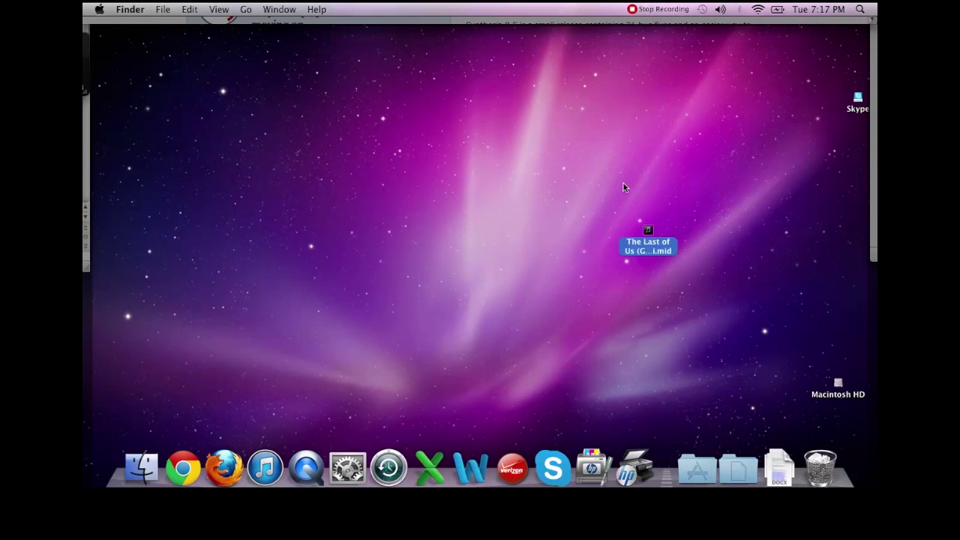
{"action": "right_click", "coordinate": [649, 233]}
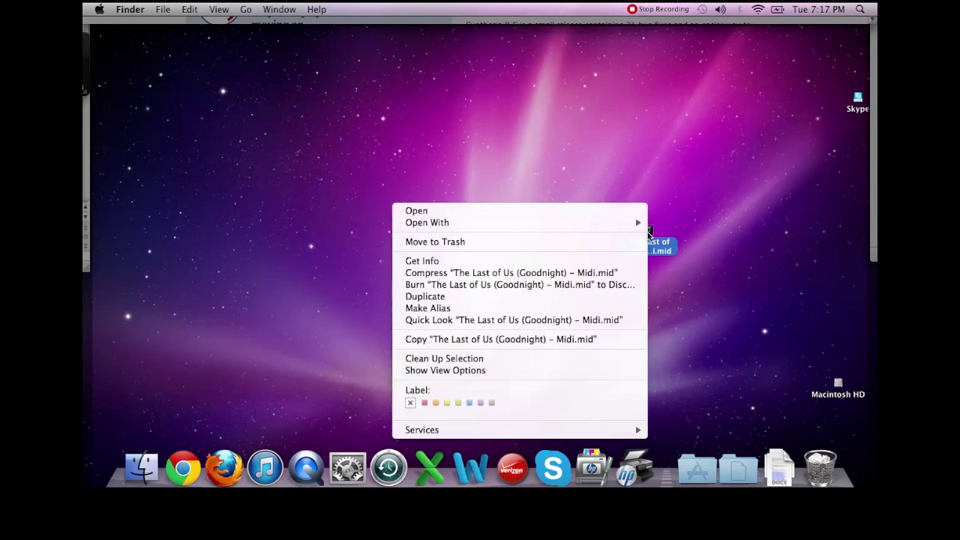
{"action": "mouse_move", "coordinate": [630, 225]}
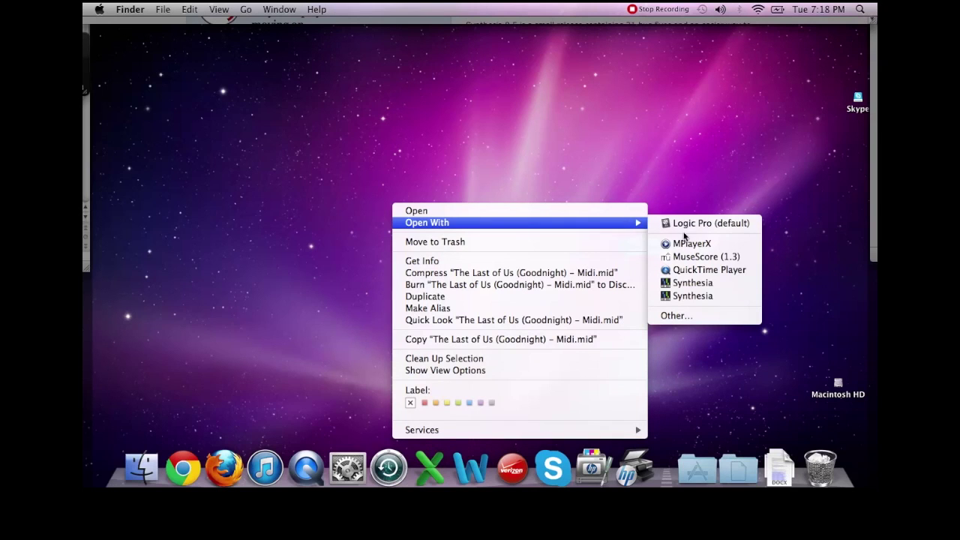
{"action": "left_click", "coordinate": [699, 283]}
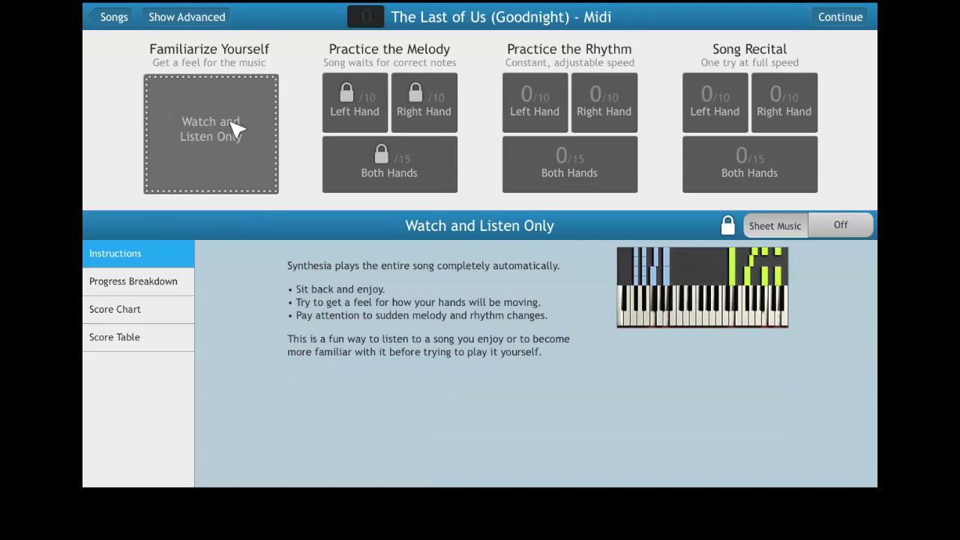
Play The Last of Us (Goodnight) in Watch and Listen Only mode at 100% tempo
{"action": "left_click", "coordinate": [192, 124]}
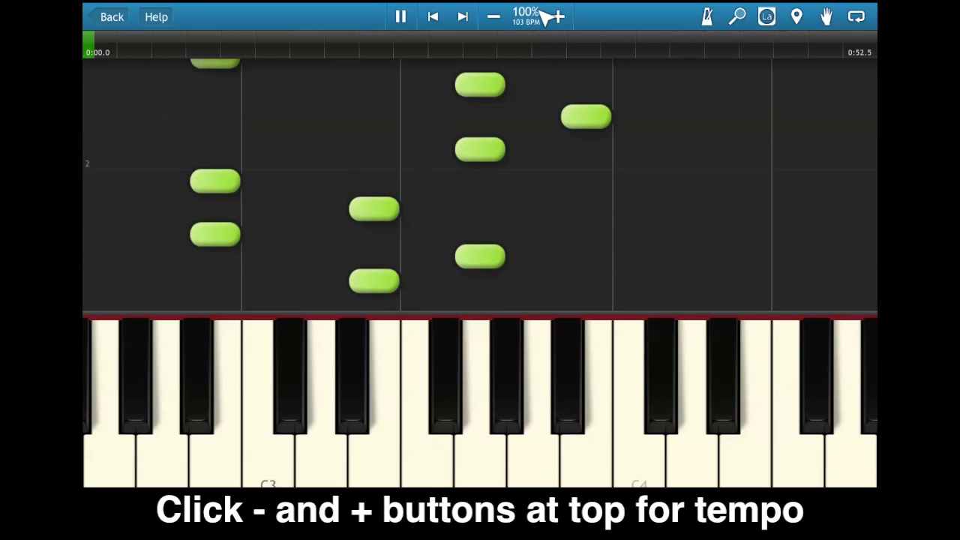
Slow the song's playback tempo step by step down to 0%
{"action": "left_click", "coordinate": [493, 16]}
{"action": "left_click", "coordinate": [493, 17]}
{"action": "left_click", "coordinate": [494, 17]}
{"action": "left_click", "coordinate": [494, 17]}
{"action": "left_click", "coordinate": [494, 16]}
{"action": "left_click", "coordinate": [494, 17]}
{"action": "left_click", "coordinate": [494, 16]}
{"action": "left_click", "coordinate": [493, 16]}
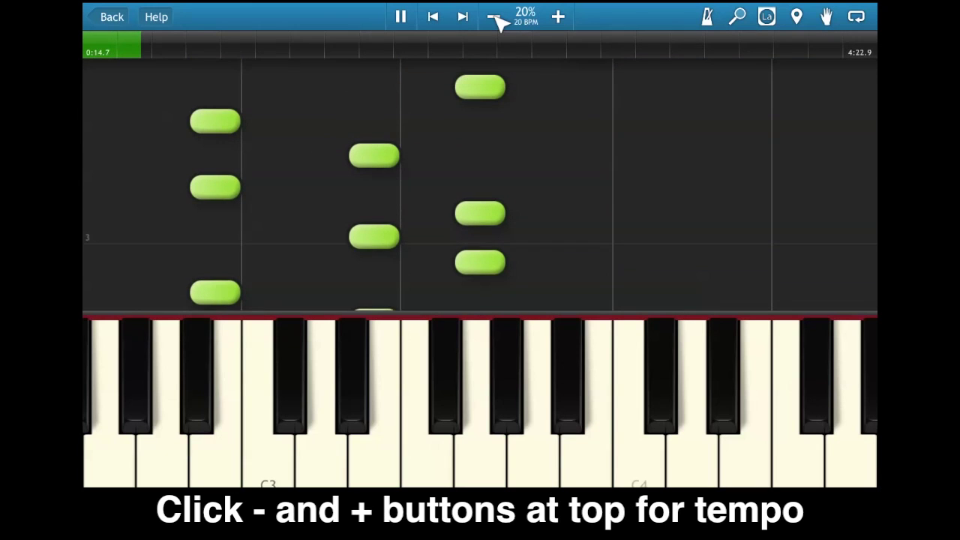
{"action": "left_click", "coordinate": [493, 17]}
{"action": "left_click", "coordinate": [495, 16]}
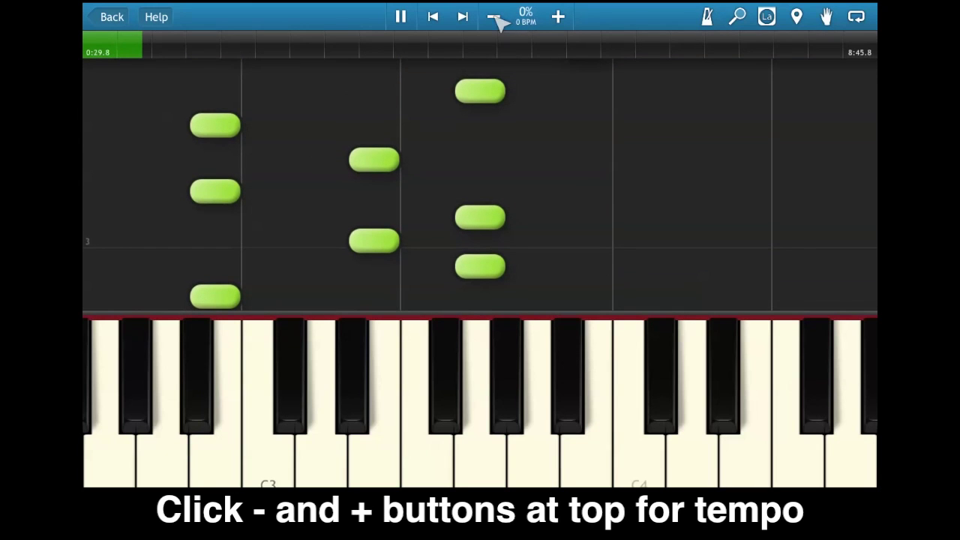
Raise the playback tempo from 0% through 20% and 50% up to 240%
{"action": "left_click", "coordinate": [559, 16]}
{"action": "left_click", "coordinate": [559, 17]}
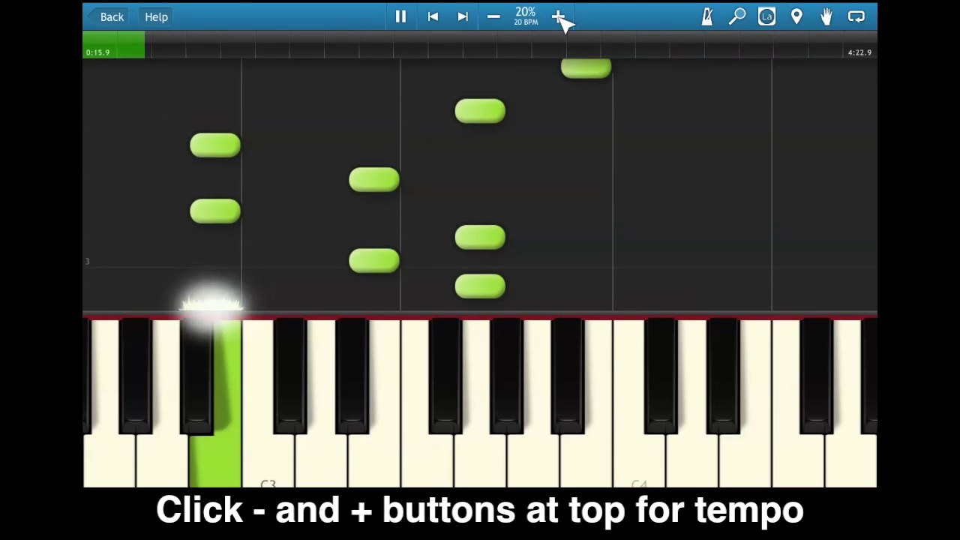
{"action": "left_click", "coordinate": [559, 17]}
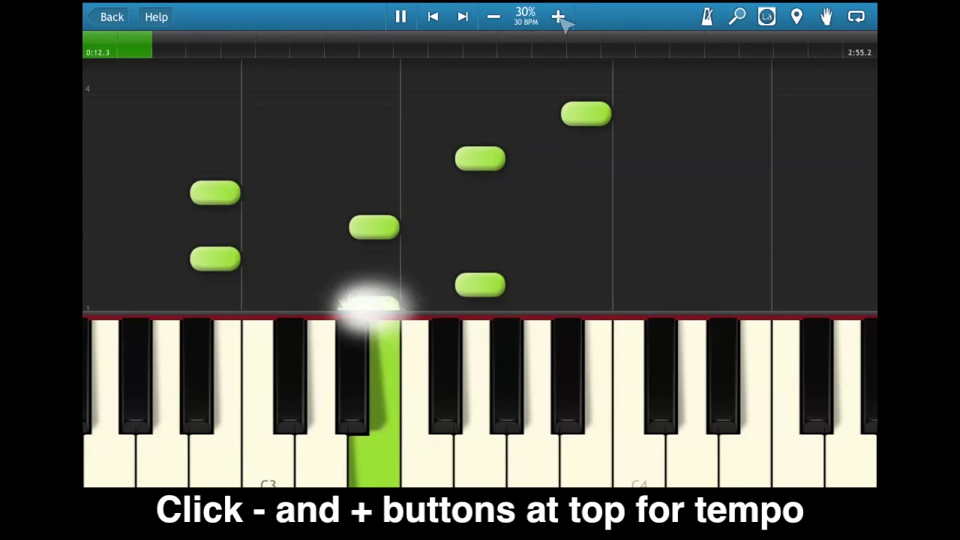
{"action": "left_click", "coordinate": [559, 17]}
{"action": "left_click", "coordinate": [559, 17]}
{"action": "left_click", "coordinate": [559, 17]}
{"action": "left_click", "coordinate": [559, 17]}
{"action": "left_click", "coordinate": [558, 17]}
{"action": "left_click", "coordinate": [559, 16]}
{"action": "left_click", "coordinate": [559, 17]}
{"action": "left_click", "coordinate": [559, 16]}
{"action": "left_click", "coordinate": [559, 17]}
{"action": "left_click", "coordinate": [559, 16]}
{"action": "left_click", "coordinate": [559, 17]}
{"action": "left_click", "coordinate": [559, 16]}
{"action": "left_click", "coordinate": [559, 16]}
{"action": "left_click", "coordinate": [559, 16]}
{"action": "left_click", "coordinate": [559, 16]}
{"action": "left_click", "coordinate": [558, 16]}
{"action": "left_click", "coordinate": [559, 17]}
{"action": "left_click", "coordinate": [558, 16]}
Drop the tempo to 220%, pause playback, and switch back to Google Chrome
{"action": "left_click", "coordinate": [494, 16]}
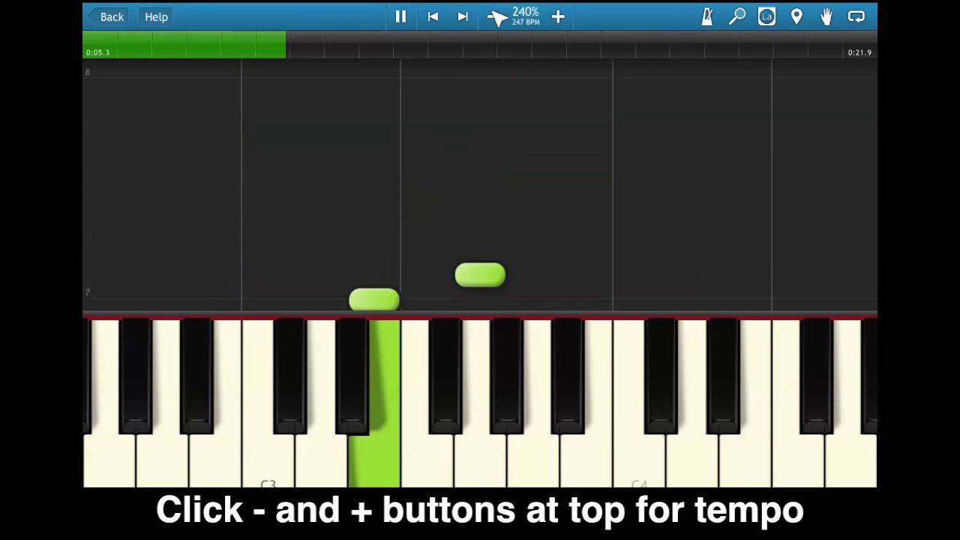
{"action": "left_click", "coordinate": [405, 16]}
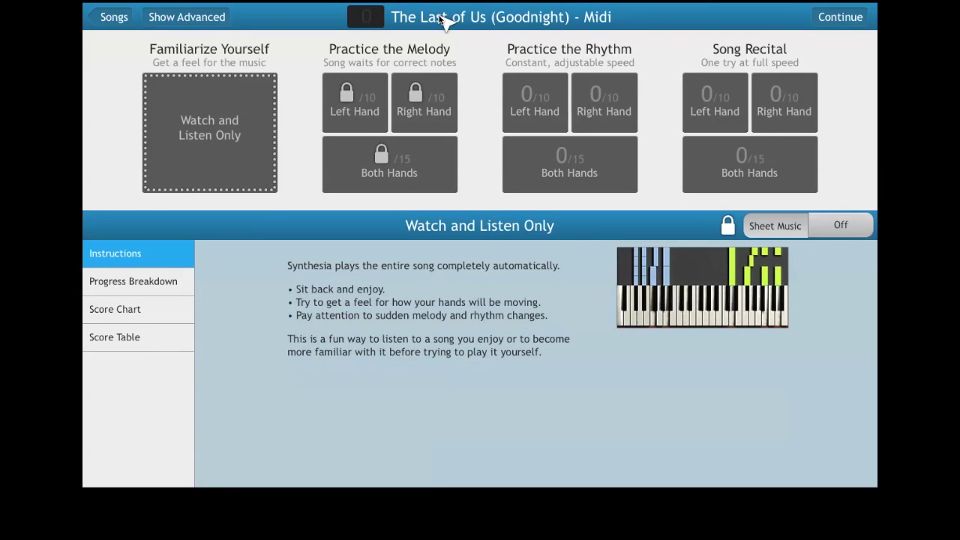
{"action": "key", "text": "super+Tab"}
{"action": "key", "text": "super+Tab"}
{"action": "key", "text": "super+Tab"}
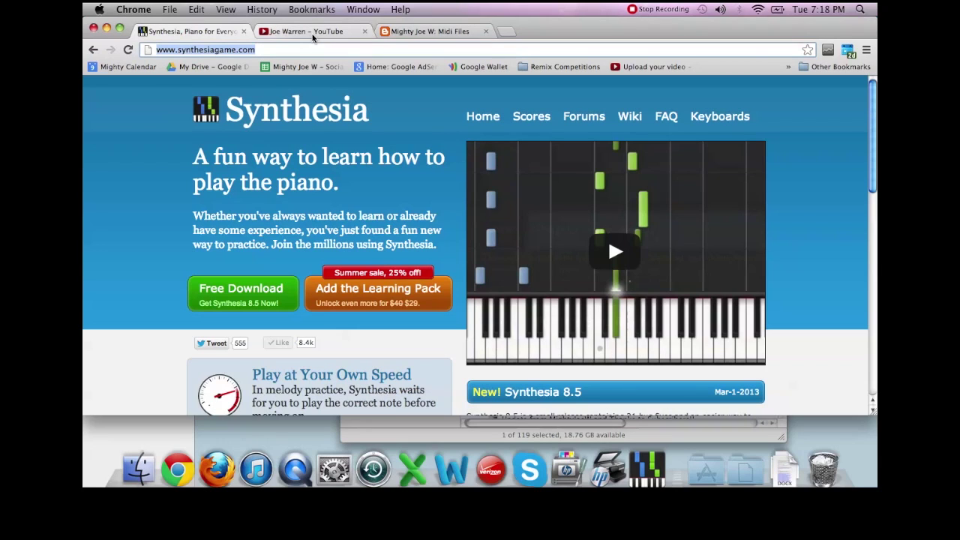
Show the piano channel's public YouTube page featuring The Last of Us contest-winner video
{"action": "left_click", "coordinate": [312, 34]}
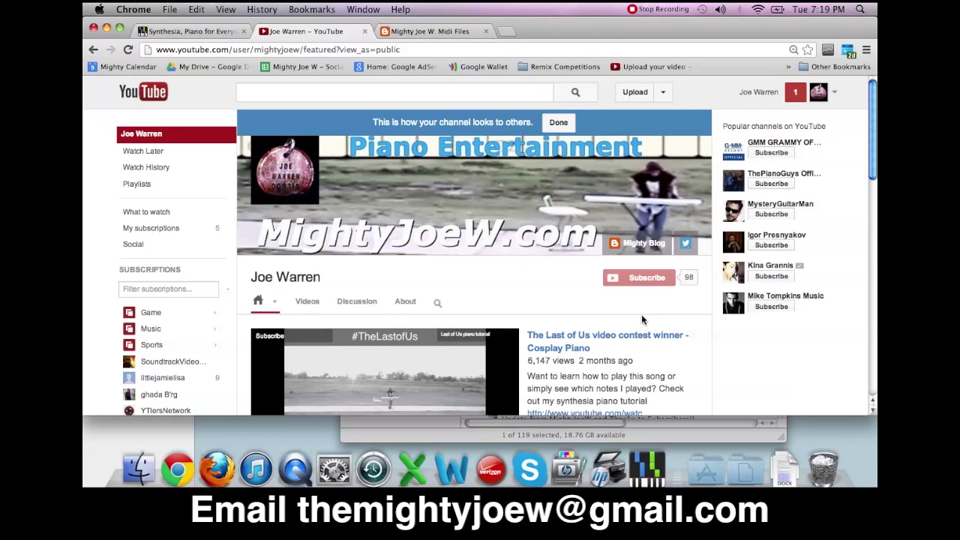
Open the blog's Midi Files page and scroll to the The Last of Us and Beyond Two Souls download links
{"action": "left_click", "coordinate": [446, 34]}
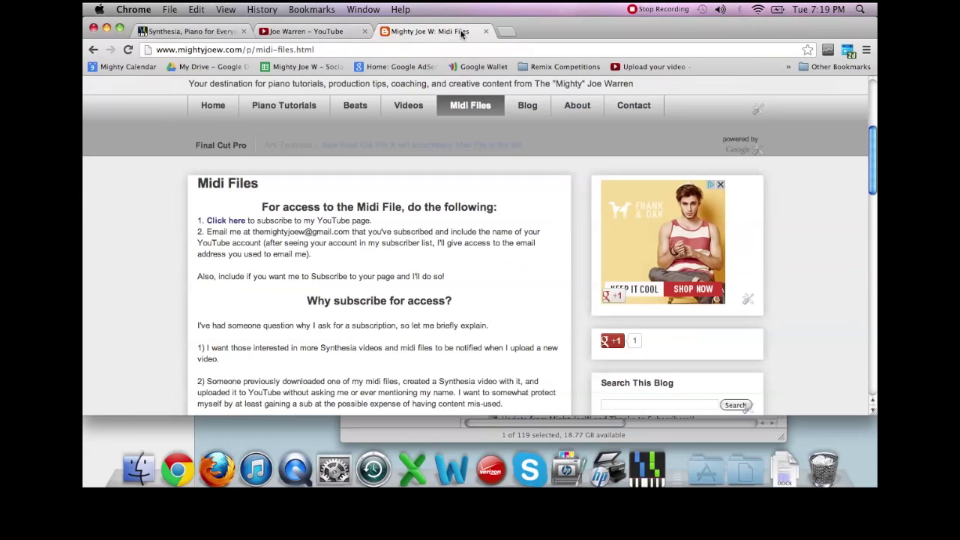
{"action": "scroll", "coordinate": [582, 154], "scroll_direction": "down", "scroll_amount": 8}
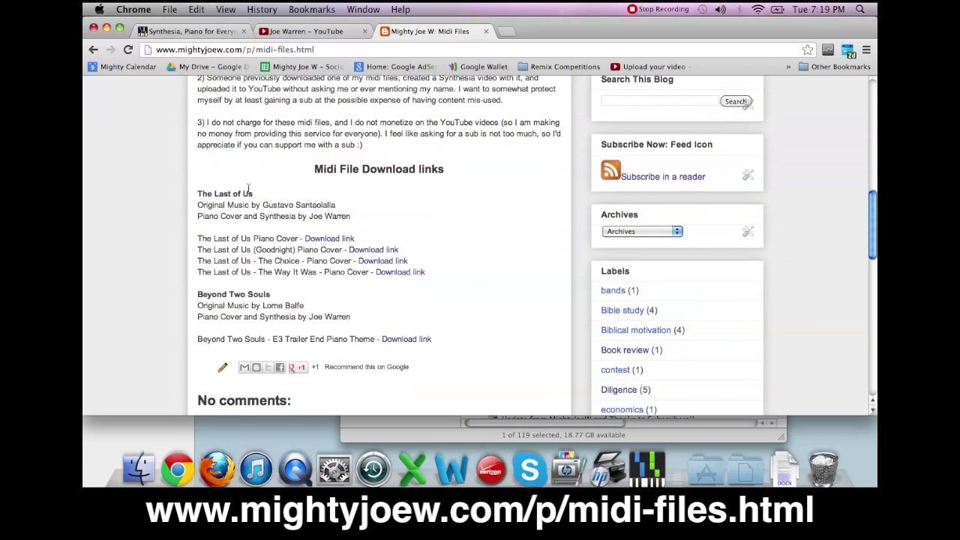
{"action": "scroll", "coordinate": [301, 246], "scroll_direction": "down", "scroll_amount": 2}
{"action": "scroll", "coordinate": [300, 246], "scroll_direction": "down", "scroll_amount": 1}
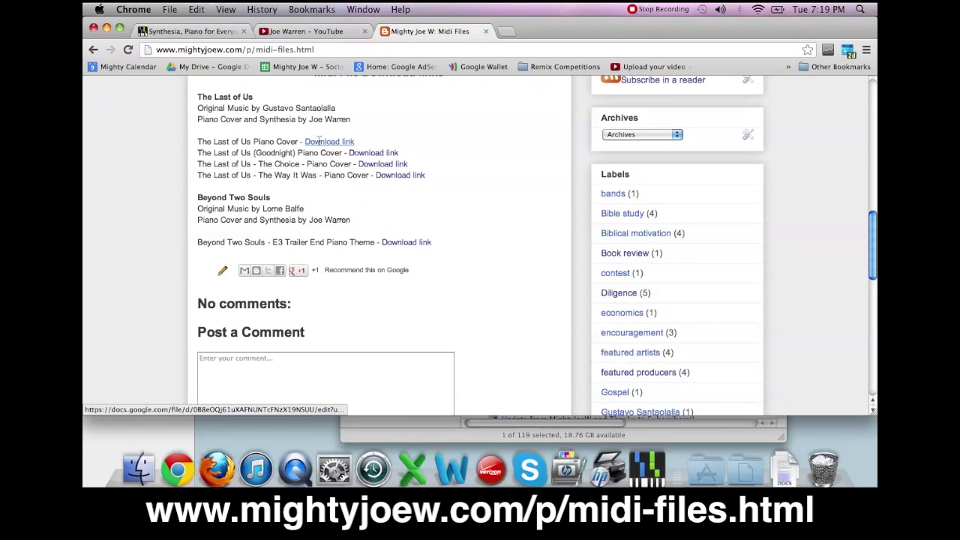
{"action": "scroll", "coordinate": [319, 140], "scroll_direction": "up", "scroll_amount": 1}
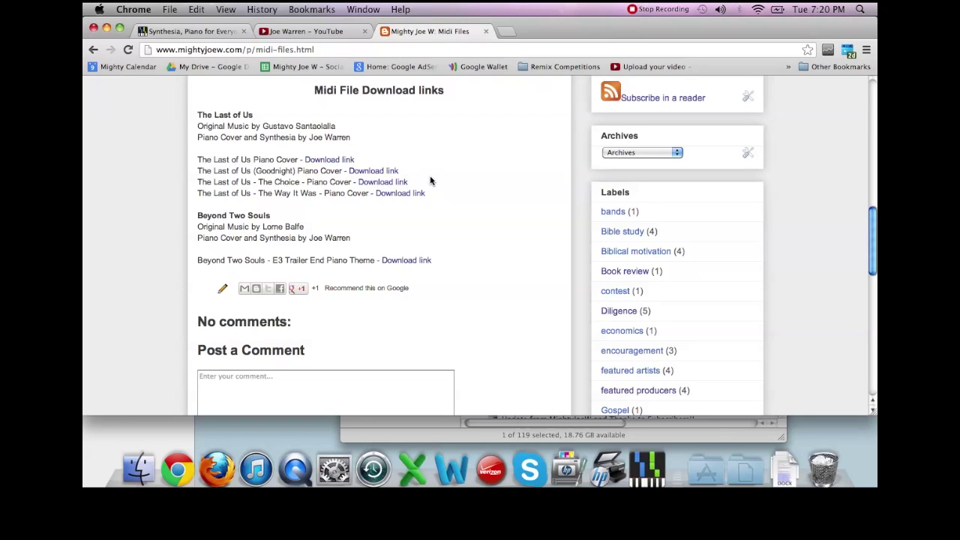
{"action": "scroll", "coordinate": [429, 180], "scroll_direction": "up", "scroll_amount": 1}
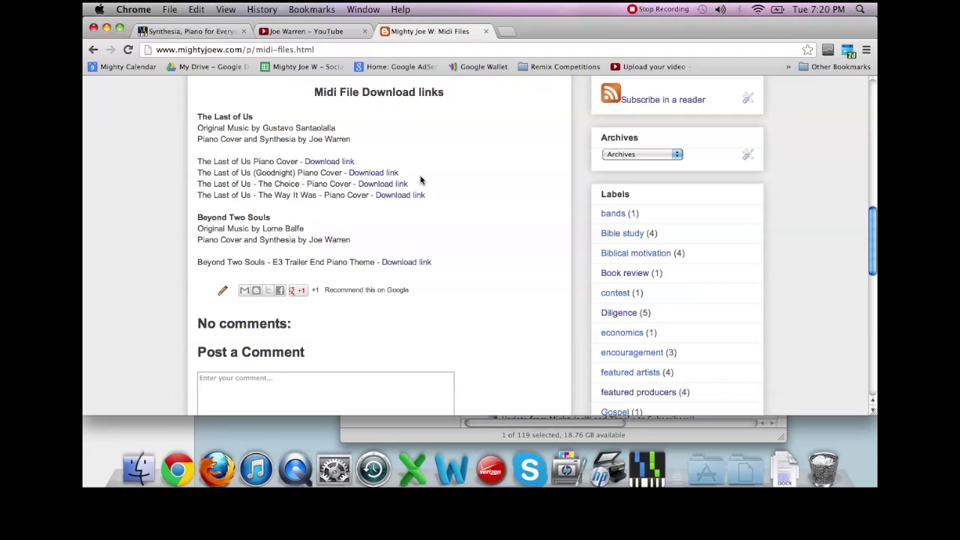
Reveal the desktop and open 'The Last of Us (Goodnight) - Midi.mid' in Logic Pro via Open With
{"action": "key", "text": "F11"}
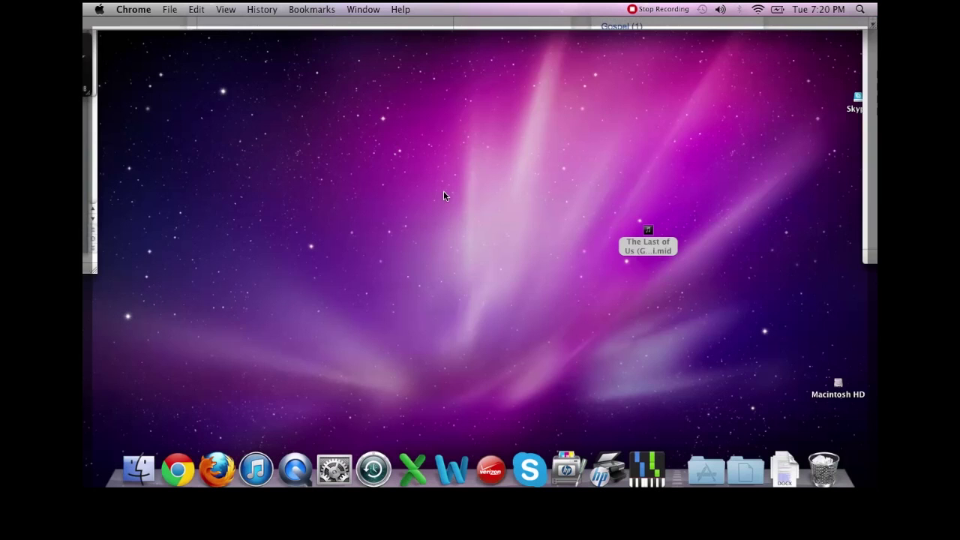
{"action": "left_click", "coordinate": [653, 244]}
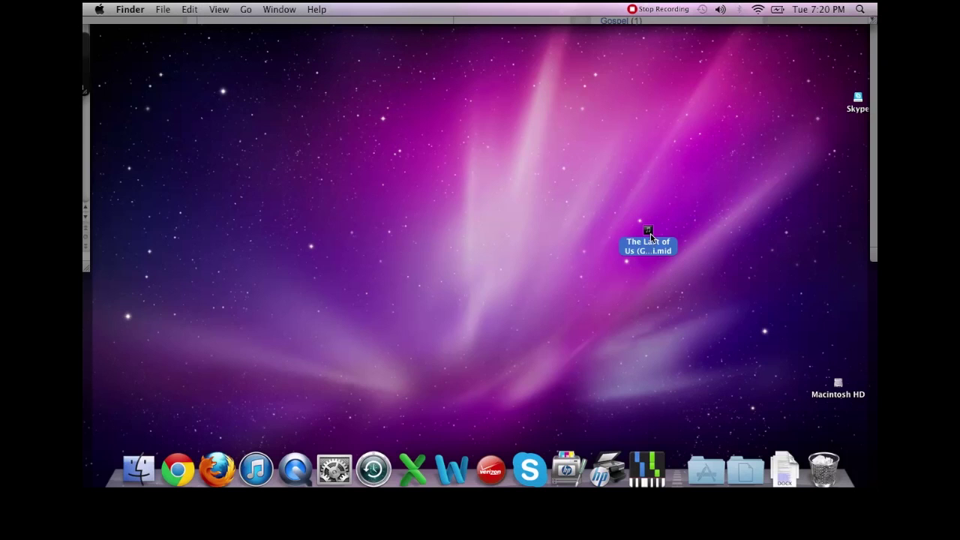
{"action": "right_click", "coordinate": [651, 234]}
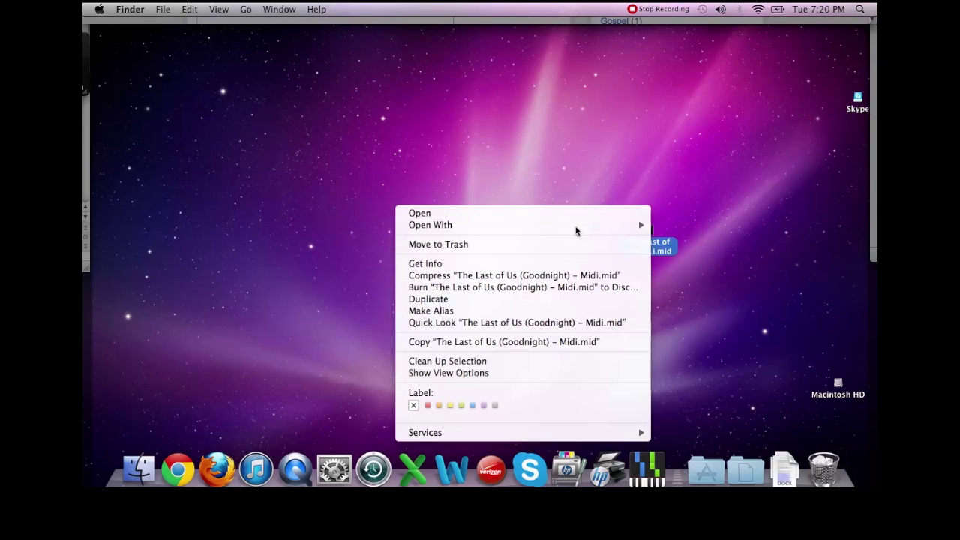
{"action": "mouse_move", "coordinate": [611, 227]}
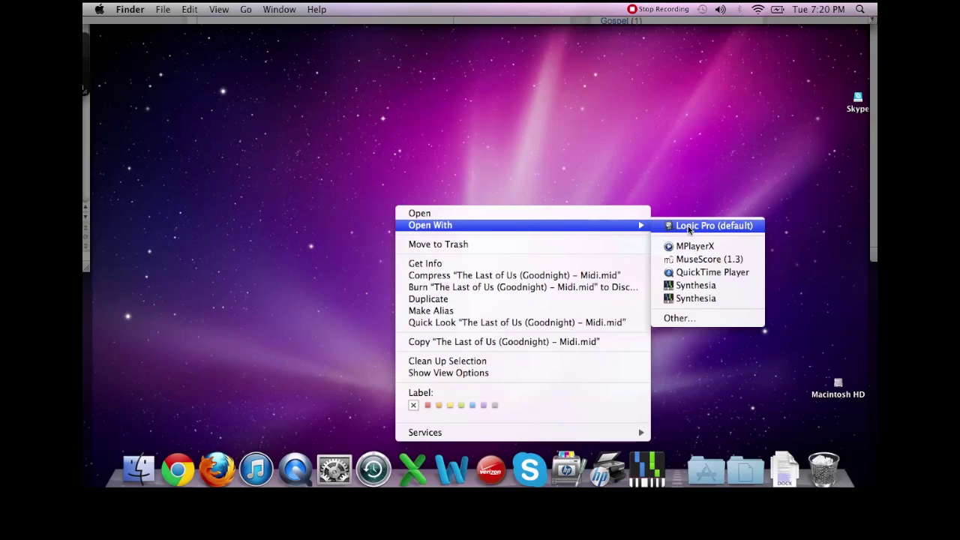
{"action": "left_click", "coordinate": [675, 227]}
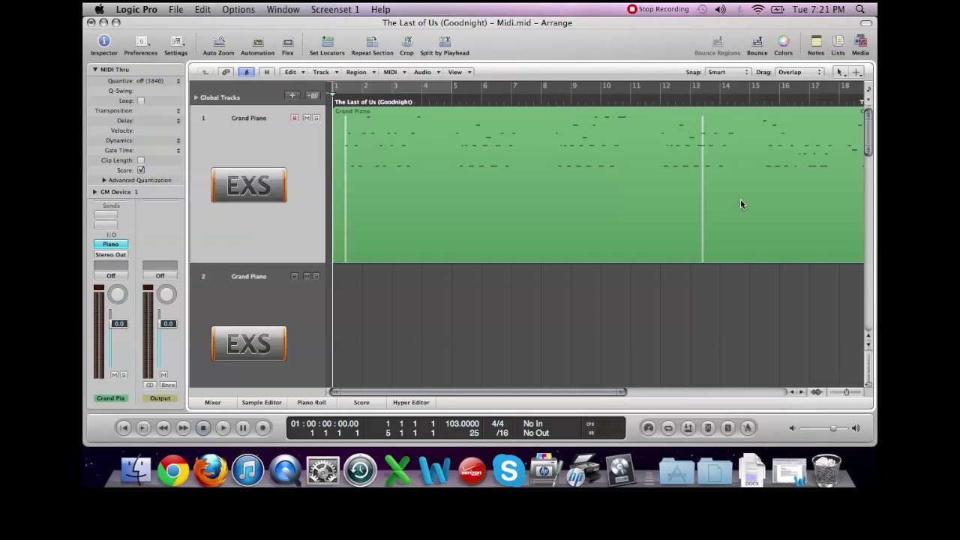
Open the Grand Piano region in an enlarged Piano Roll, lower its first note, and switch to Score
{"action": "left_click", "coordinate": [428, 167]}
{"action": "key", "text": "p"}
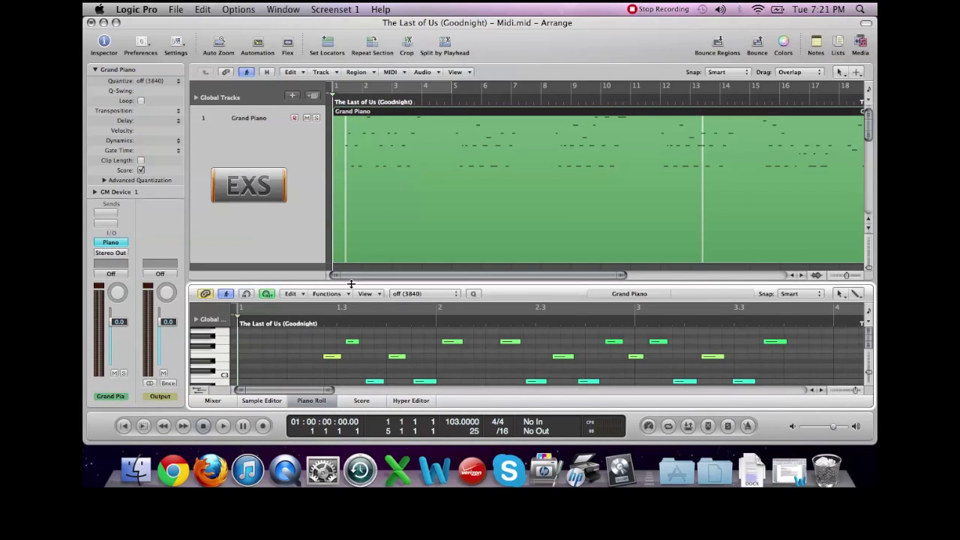
{"action": "left_click_drag", "start_coordinate": [351, 283], "coordinate": [353, 197]}
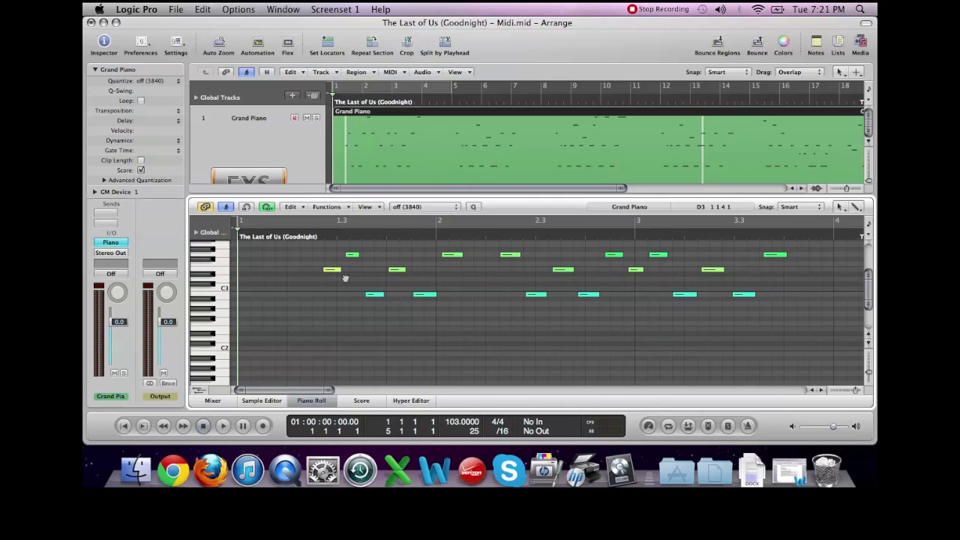
{"action": "mouse_move", "coordinate": [333, 270]}
{"action": "left_mouse_down"}
{"action": "mouse_move", "coordinate": [332, 279]}
{"action": "mouse_move", "coordinate": [336, 269]}
{"action": "left_mouse_up"}
{"action": "left_click", "coordinate": [360, 401]}
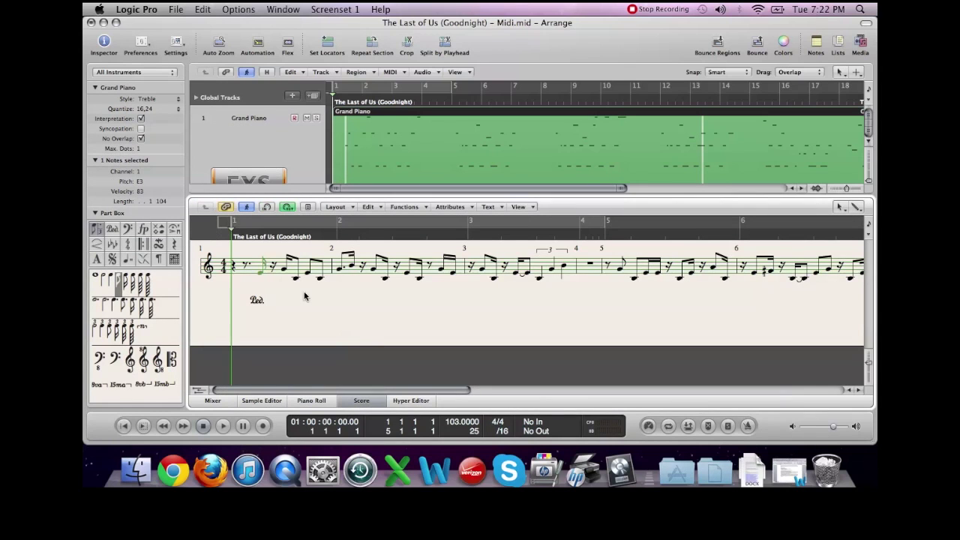
Scroll through the treble-clef Score notation and tracks to inspect the Grand Piano part
{"action": "scroll", "coordinate": [329, 281], "scroll_direction": "right", "scroll_amount": 10}
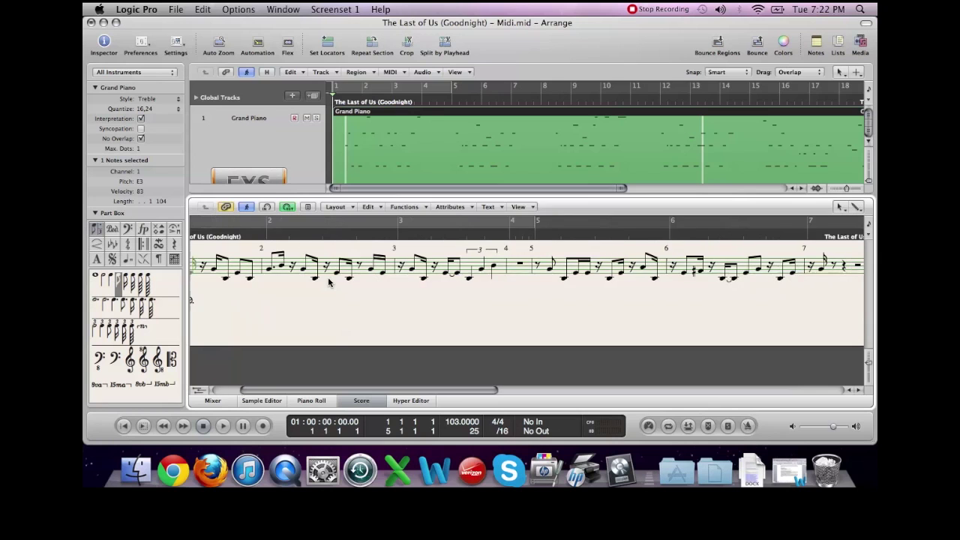
{"action": "scroll", "coordinate": [328, 282], "scroll_direction": "left", "scroll_amount": 10}
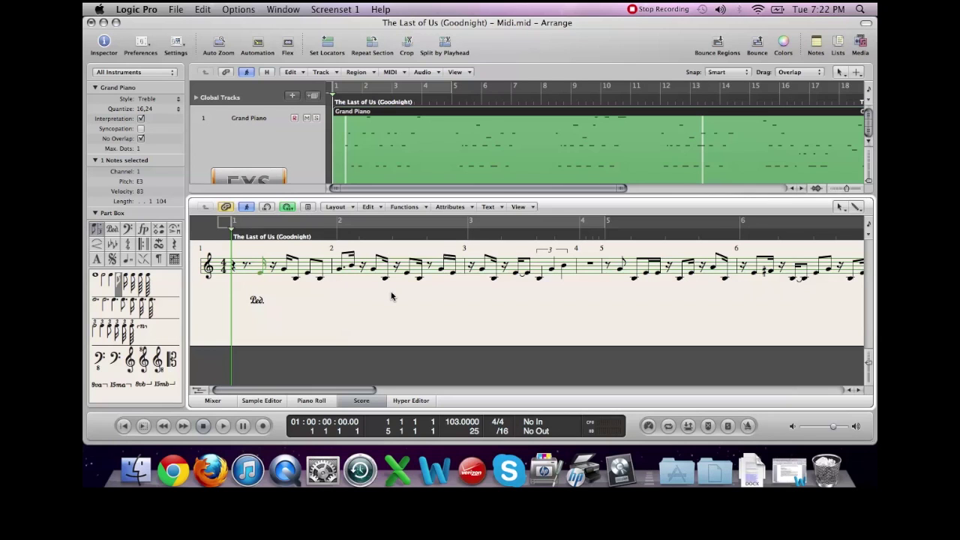
{"action": "scroll", "coordinate": [391, 296], "scroll_direction": "right", "scroll_amount": 1}
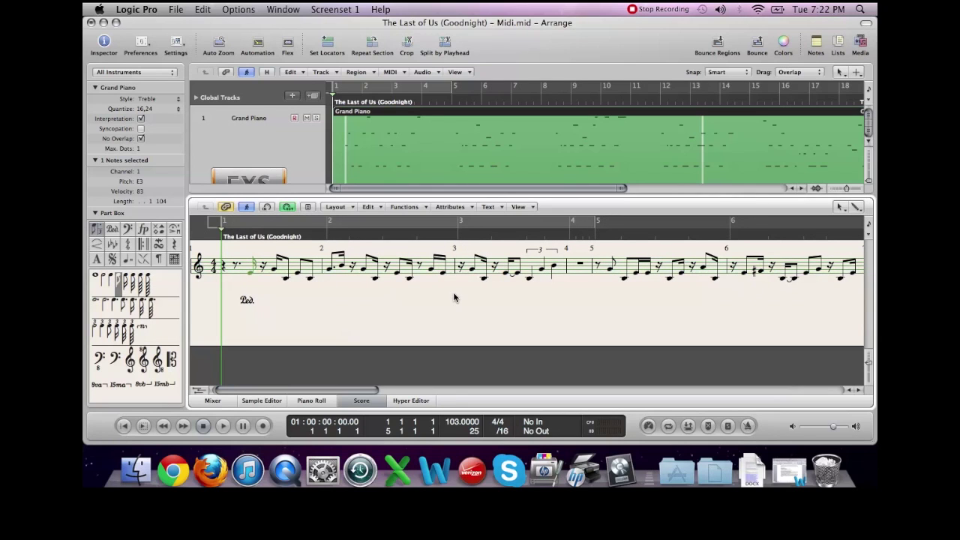
{"action": "scroll", "coordinate": [453, 298], "scroll_direction": "left", "scroll_amount": 1}
{"action": "scroll", "coordinate": [350, 168], "scroll_direction": "down", "scroll_amount": 1}
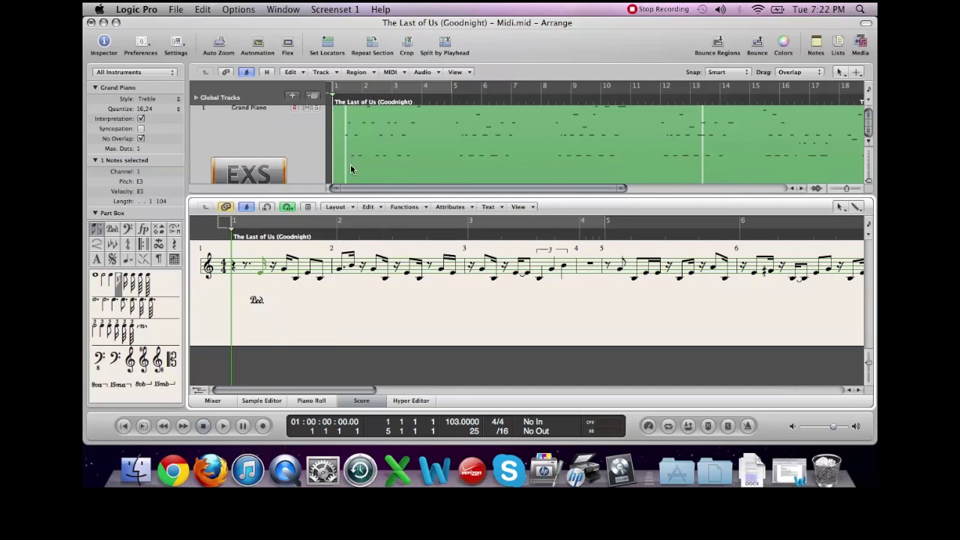
{"action": "scroll", "coordinate": [350, 169], "scroll_direction": "up", "scroll_amount": 1}
{"action": "scroll", "coordinate": [350, 169], "scroll_direction": "down", "scroll_amount": 5}
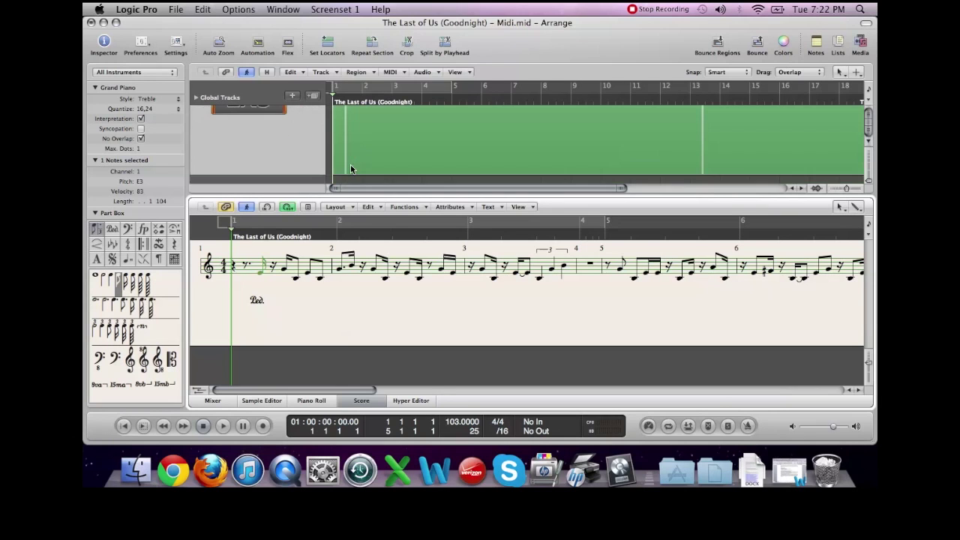
{"action": "scroll", "coordinate": [352, 150], "scroll_direction": "up", "scroll_amount": 5}
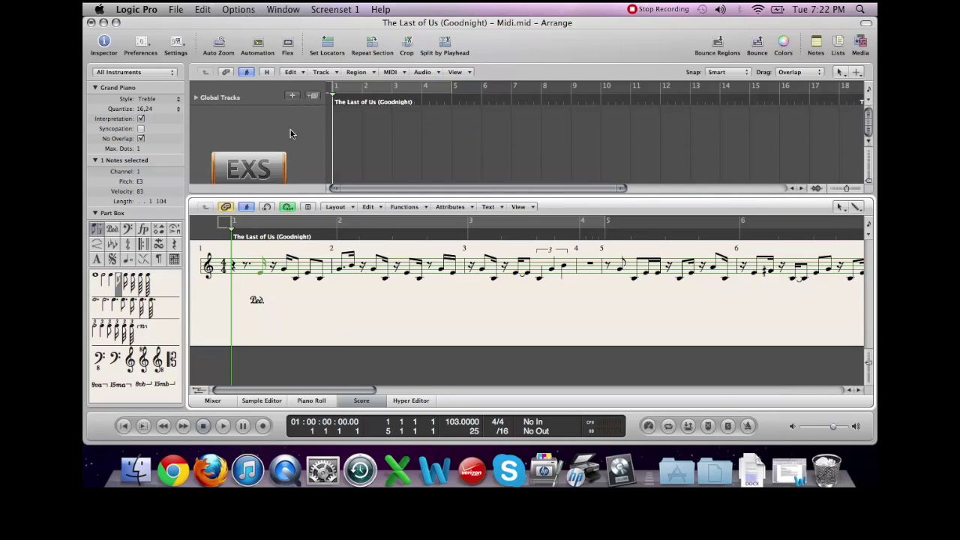